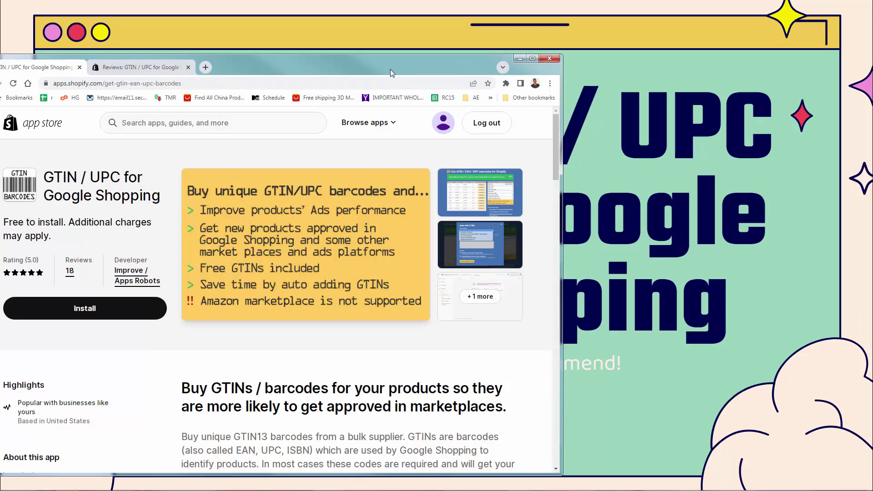
# Maximize the browser window showing the GTIN / UPC for Google Shopping app listing
pyautogui.doubleClick(390, 69)
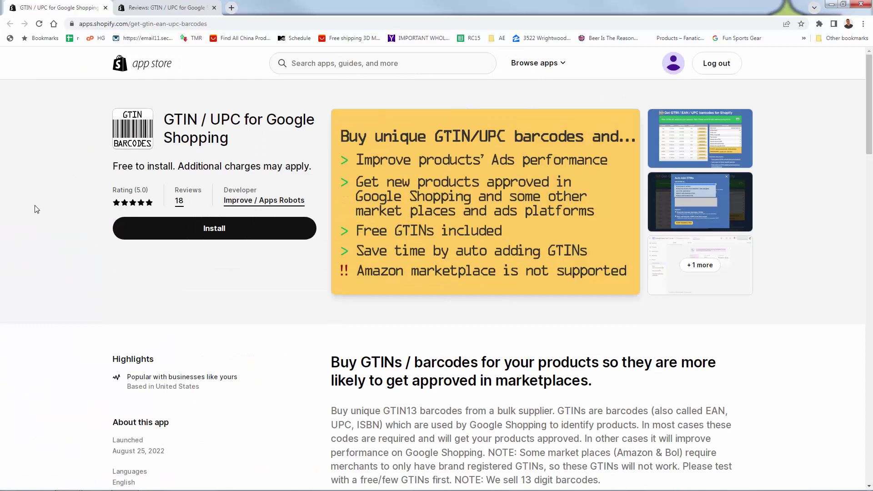
pyautogui.click(154, 7)
pyautogui.scroll(-3, 296, 219)
pyautogui.scroll(-4, 308, 232)
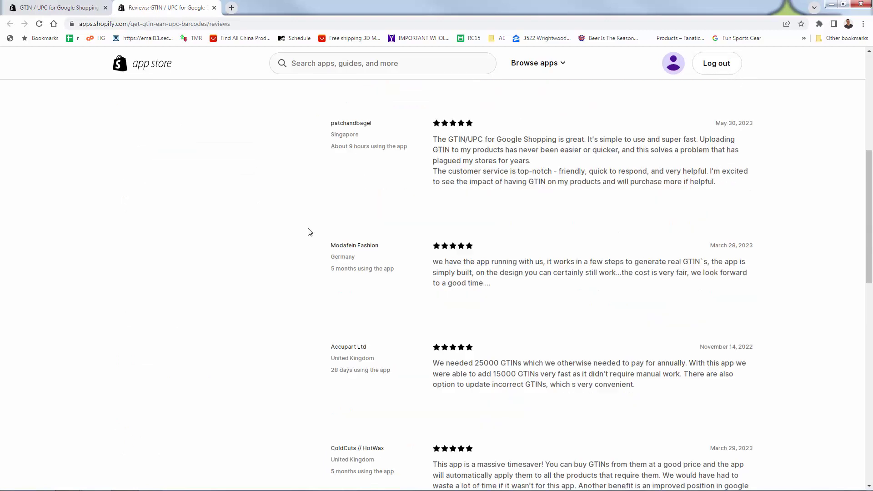
pyautogui.click(54, 8)
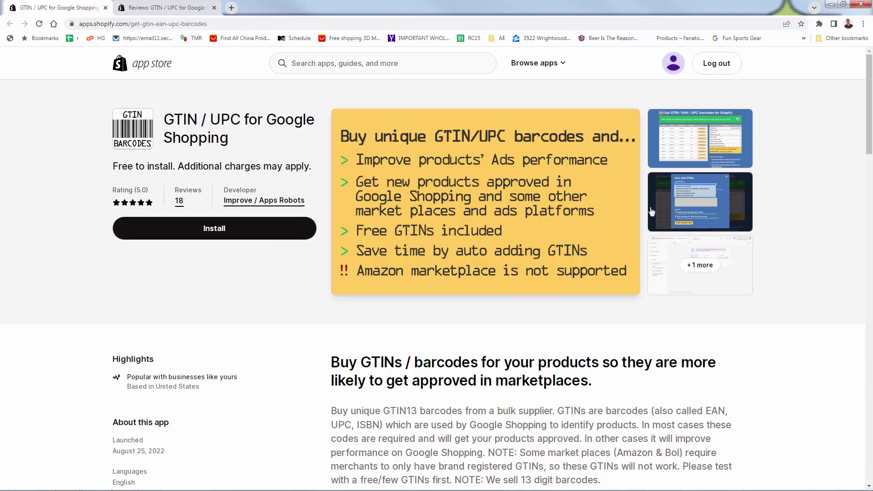
pyautogui.click(671, 205)
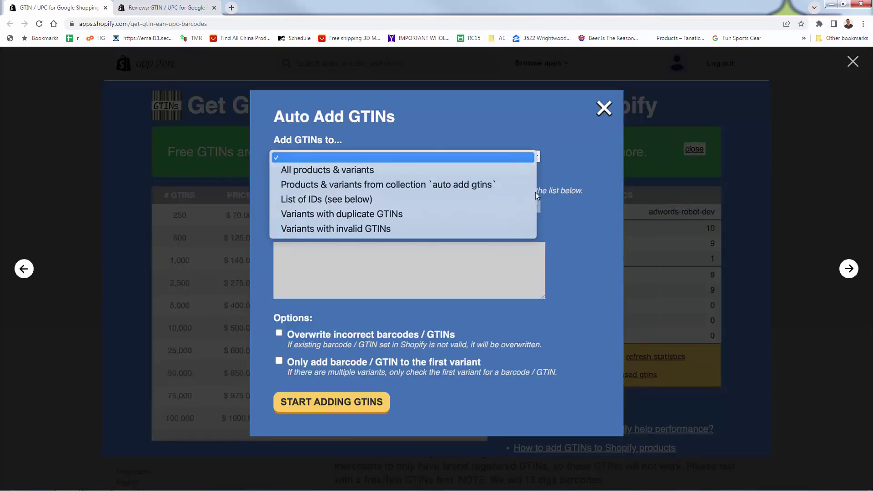
pyautogui.click(854, 274)
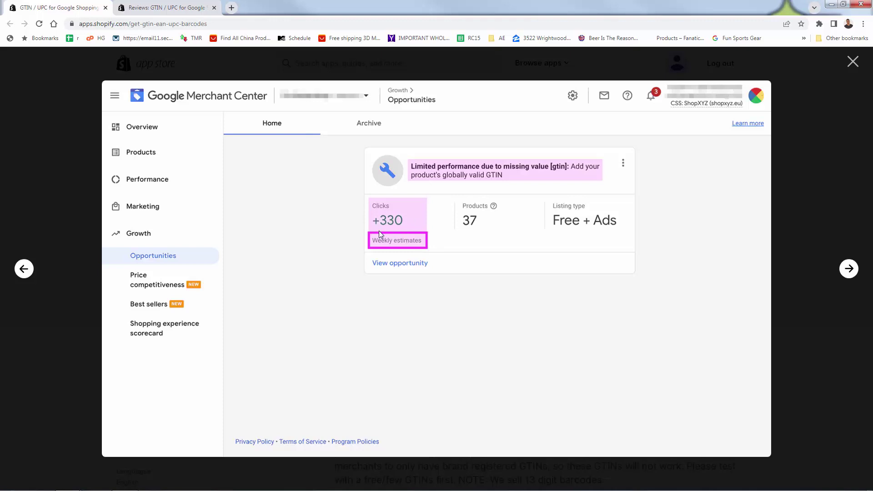
pyautogui.click(852, 62)
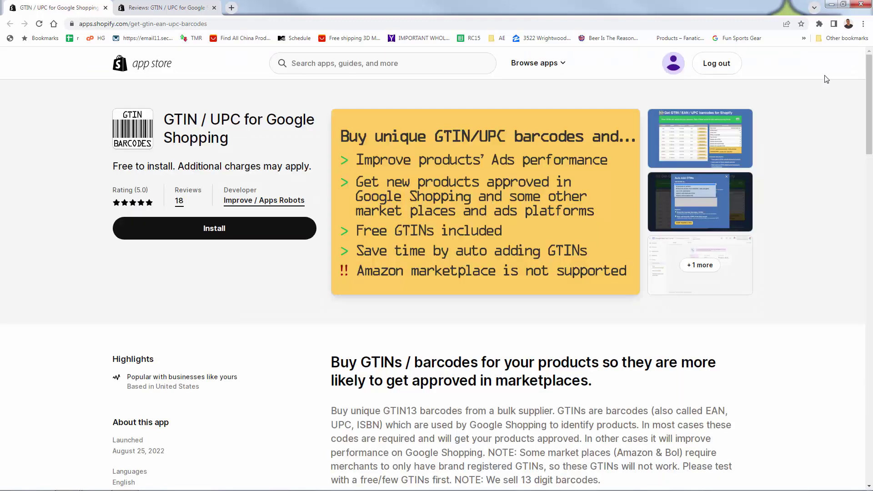
pyautogui.scroll(-1, 435, 302)
pyautogui.scroll(-1, 435, 302)
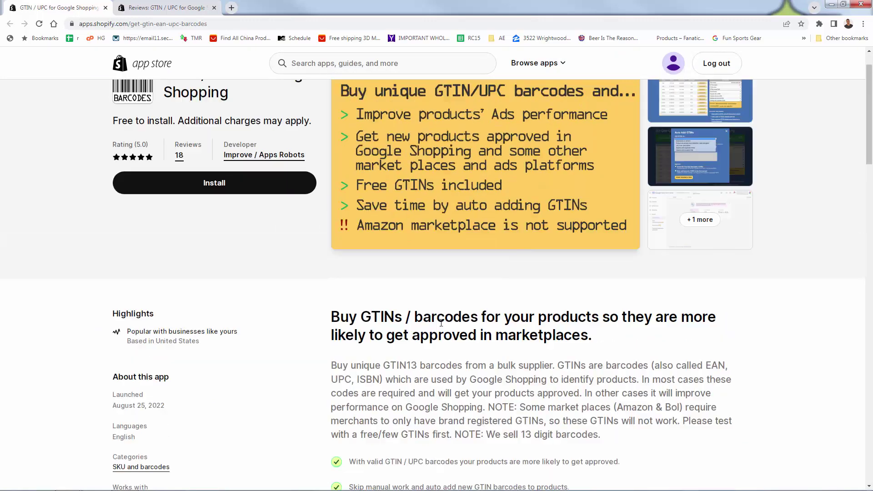
pyautogui.scroll(2, 435, 303)
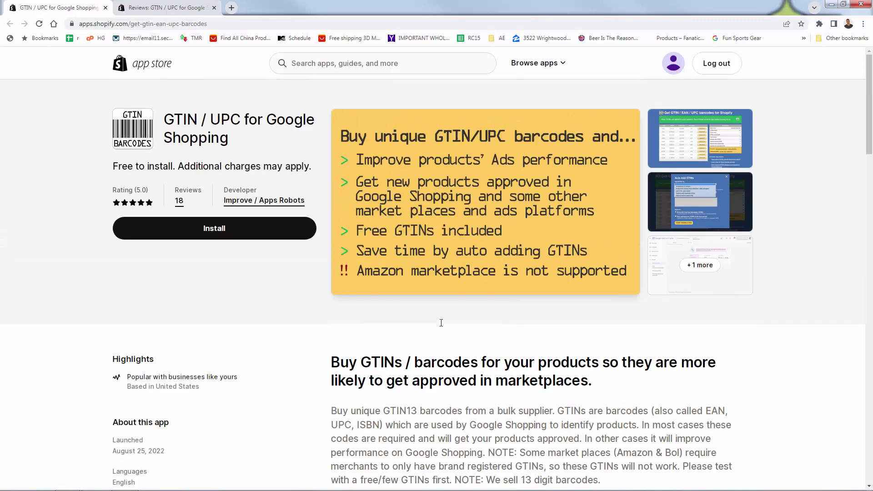
# Install the Apps Robots GTIN/UPC barcodes app from its listing and approve it for the store
pyautogui.click(242, 235)
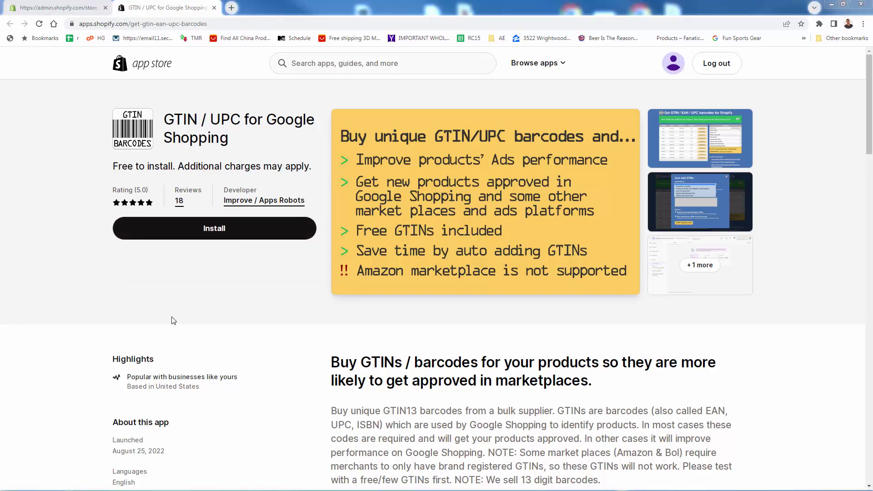
pyautogui.click(218, 230)
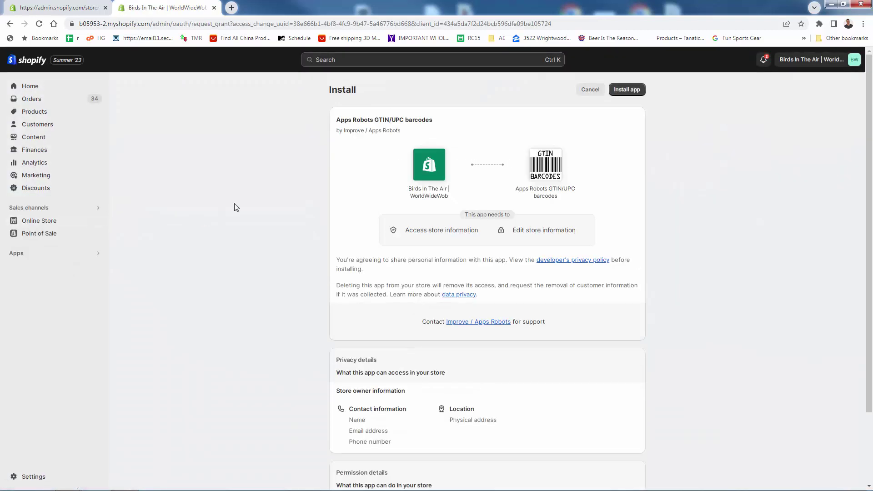
pyautogui.click(635, 91)
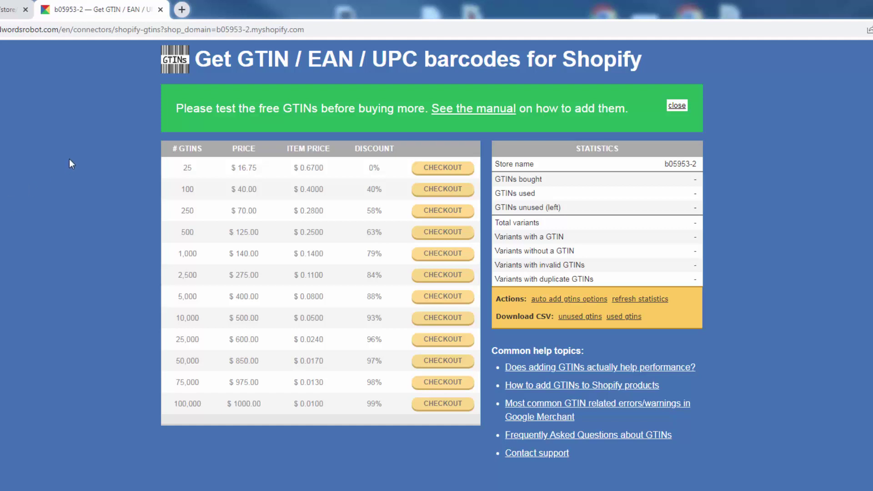
# Open the app's 'See the manual' link in a new tab and switch to it
pyautogui.tripleClick(204, 105)
pyautogui.click(217, 110)
pyautogui.rightClick(460, 110)
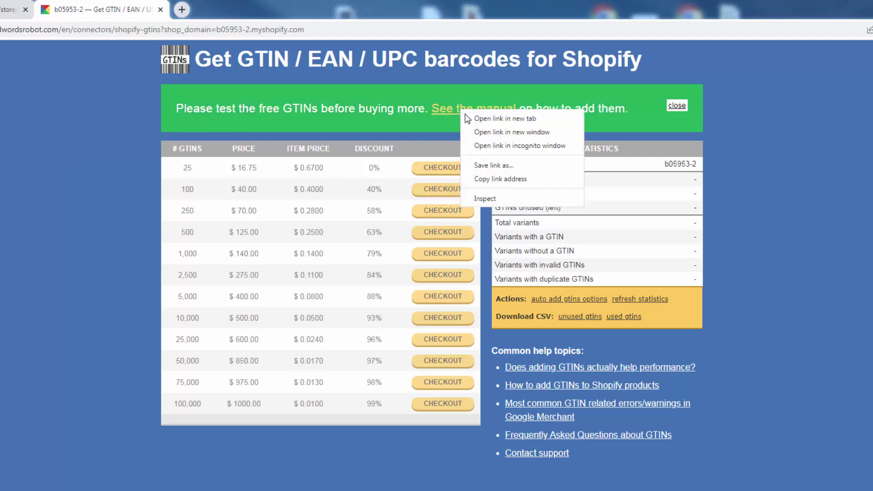
pyautogui.click(471, 118)
pyautogui.click(203, 10)
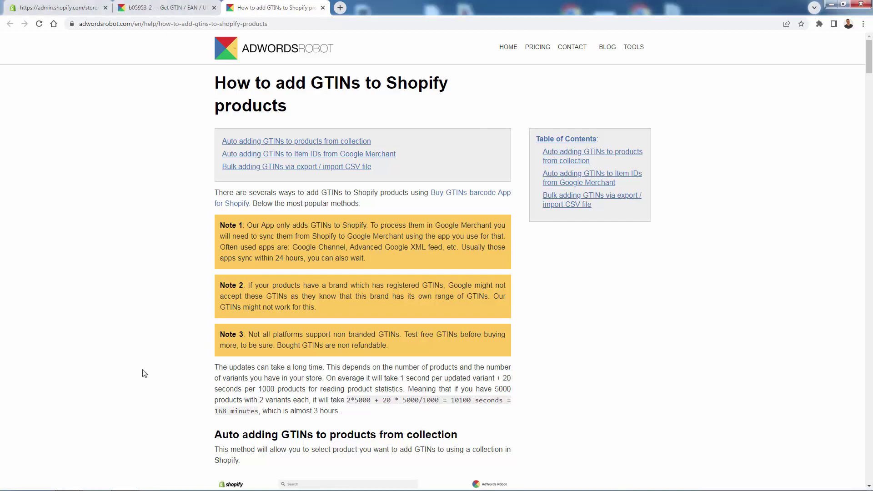
# Read the manual's collection auto-add section, then go to the store's Auto Add GTins collection with Ctrl+1
pyautogui.scroll(-1, 142, 373)
pyautogui.scroll(-5, 143, 375)
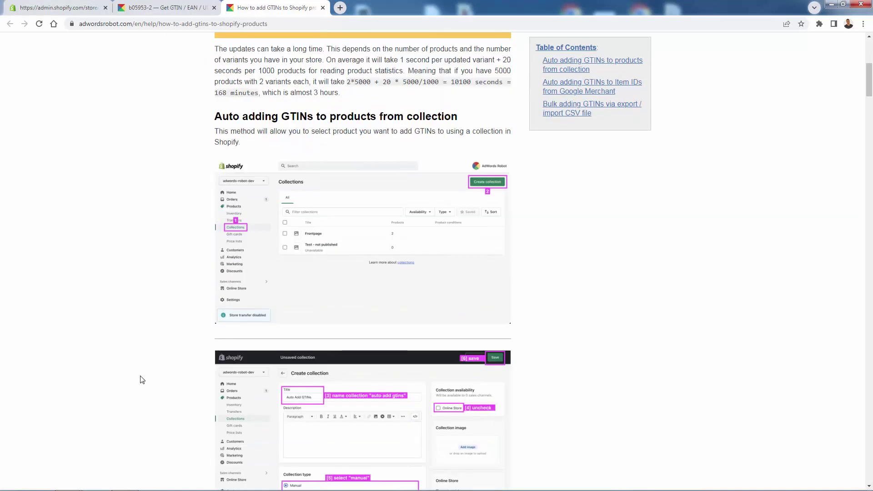
pyautogui.scroll(-1, 143, 379)
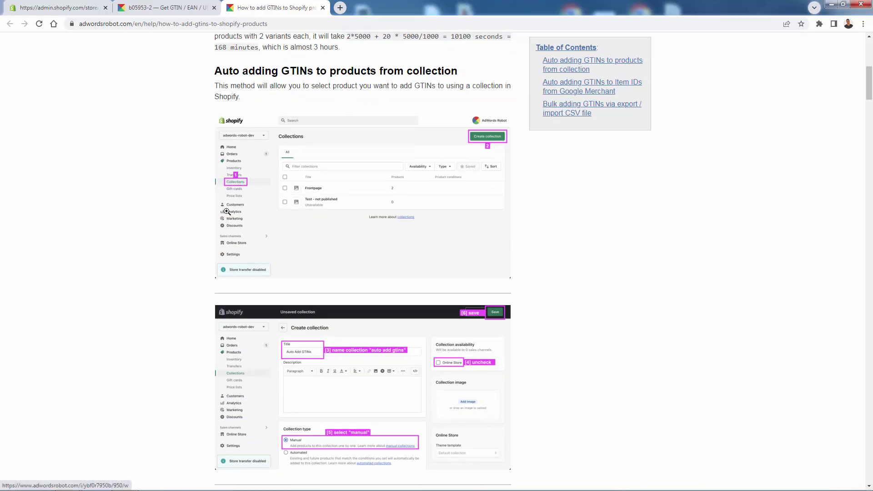
pyautogui.scroll(-3, 228, 214)
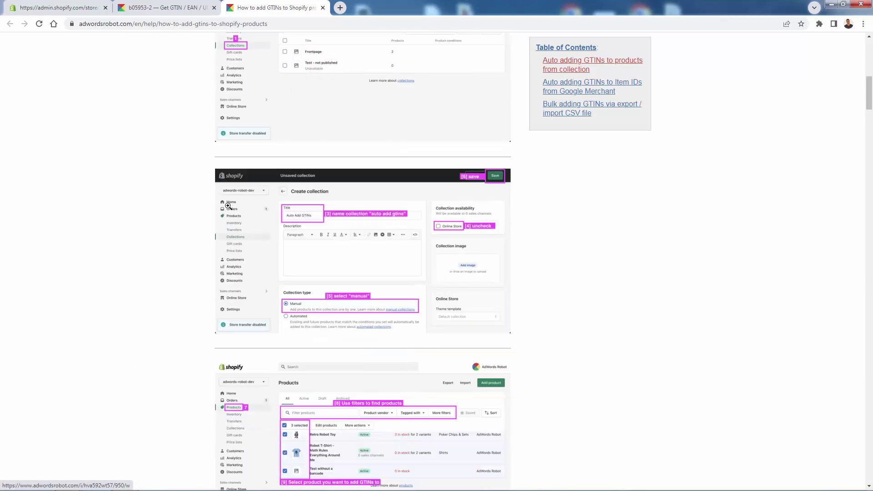
pyautogui.scroll(1, 230, 202)
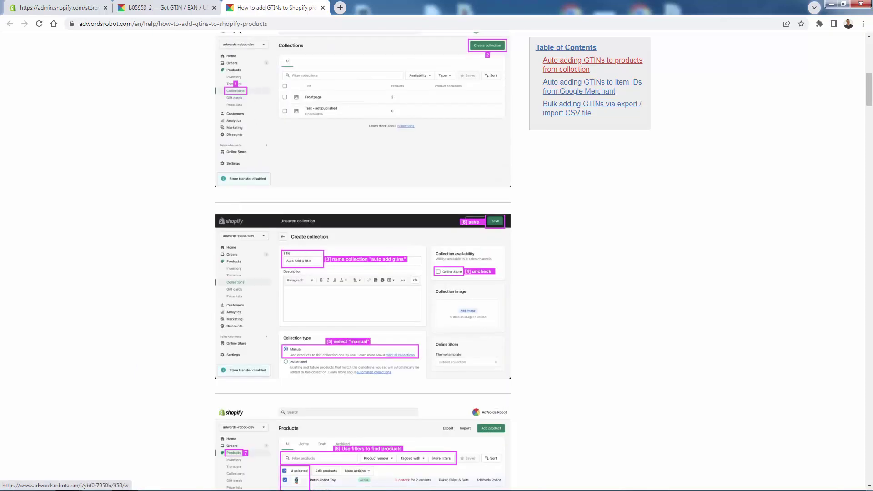
pyautogui.hotkey('ctrl', '1')
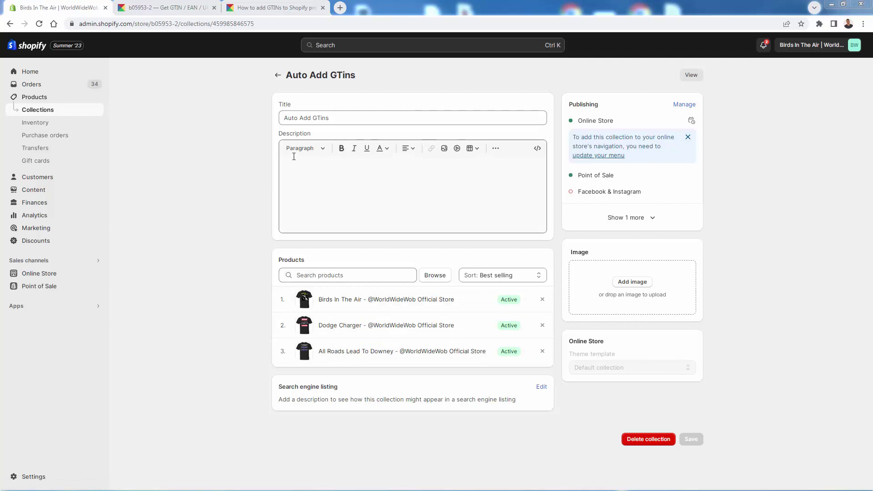
# Return from the Auto Add GTins collection to the GTIN app's tab
pyautogui.click(233, 6)
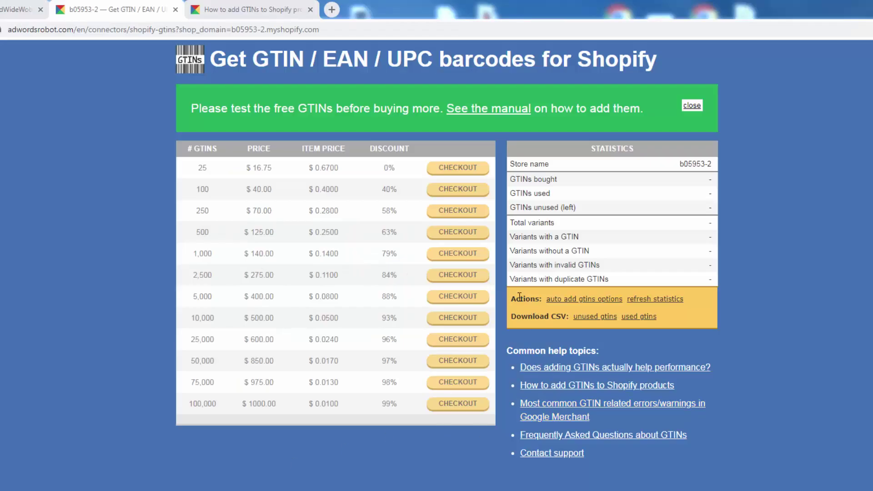
# Auto-add GTINs to 'Products & variants from collection auto add gtins' and start adding them
pyautogui.click(588, 300)
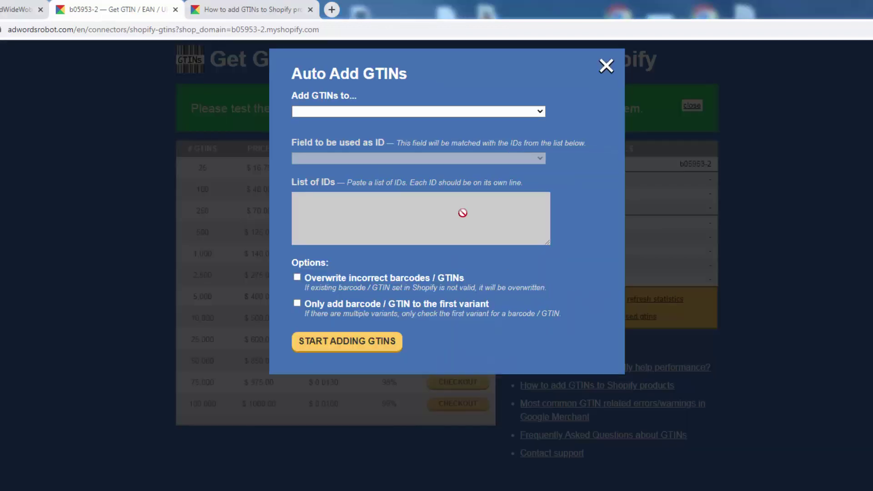
pyautogui.click(384, 112)
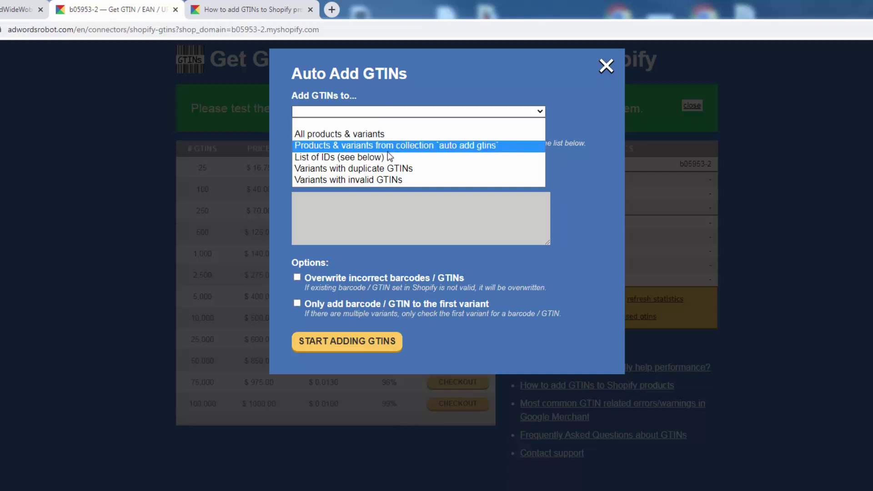
pyautogui.click(466, 146)
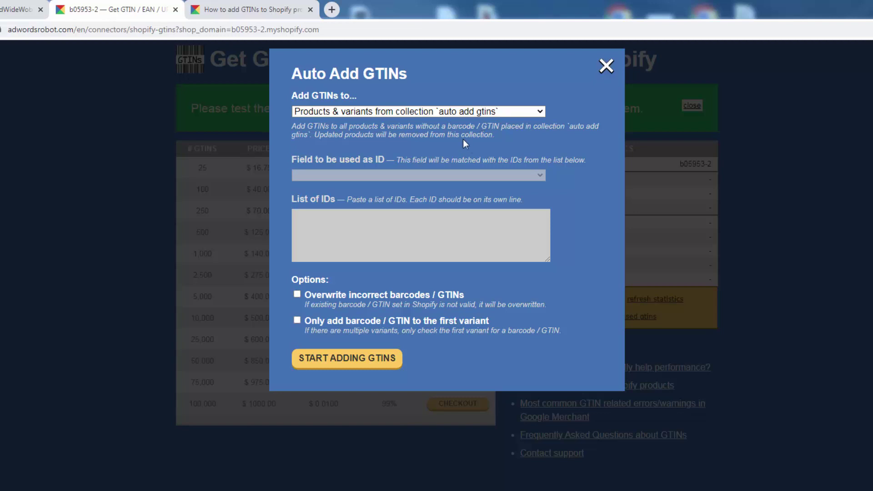
pyautogui.moveTo(314, 128); pyautogui.dragTo(376, 133)
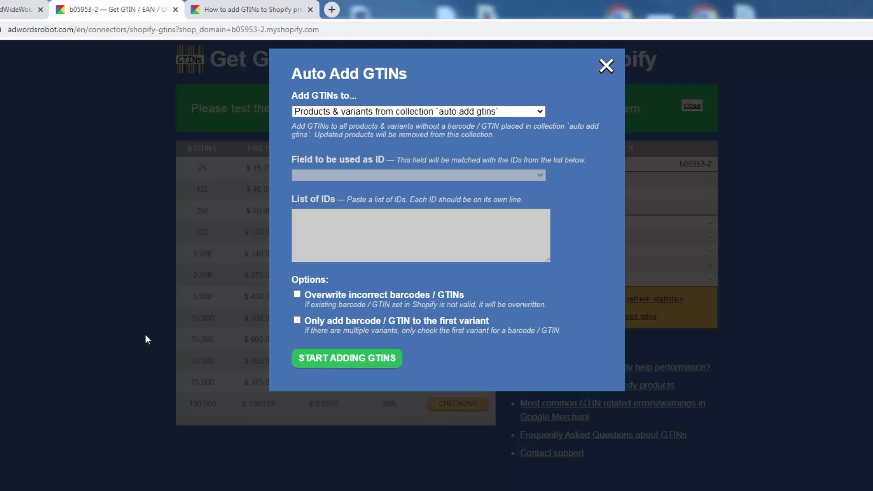
pyautogui.click(328, 402)
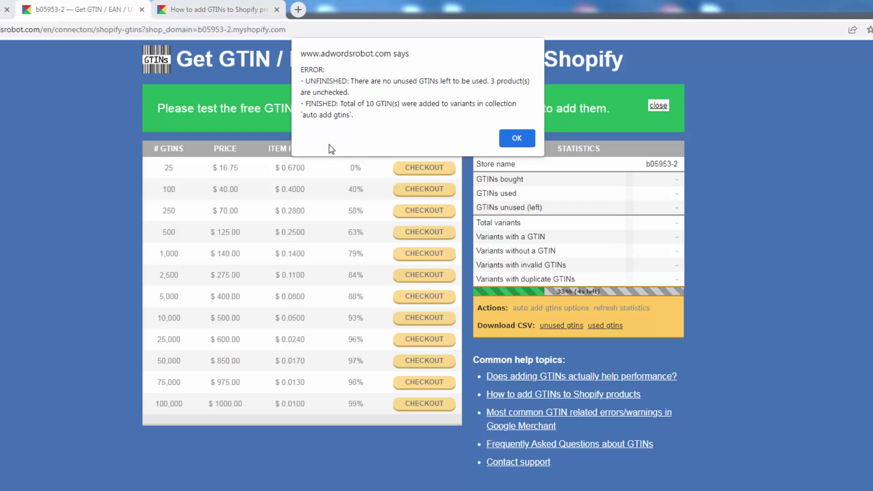
# Dismiss the result alert and check the statistics: 10 GTINs bought and used, 0 left
pyautogui.click(509, 140)
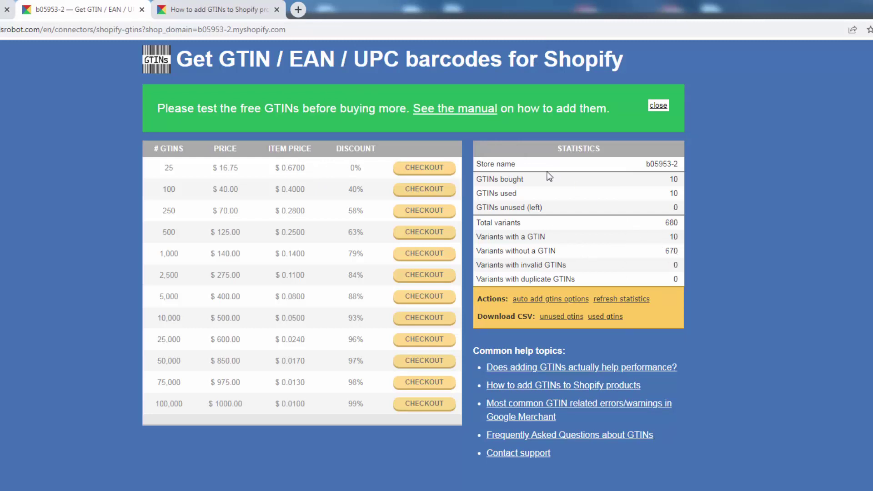
pyautogui.moveTo(504, 184); pyautogui.dragTo(524, 190)
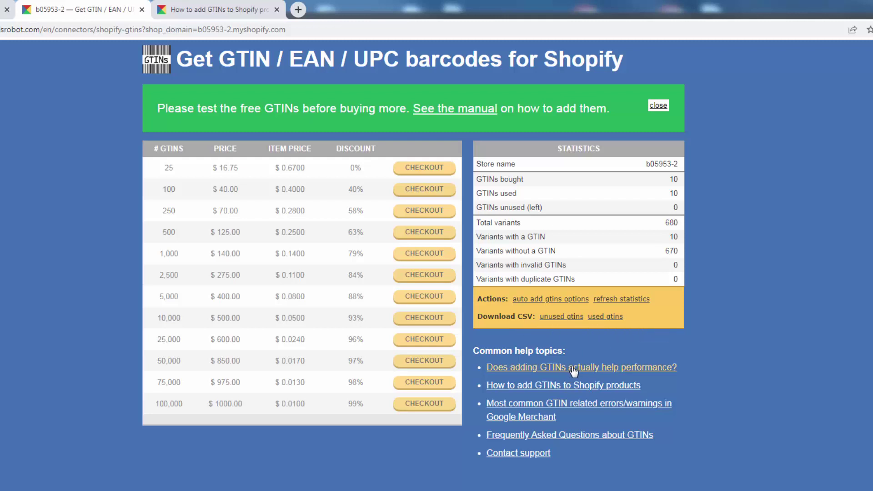
# Open the How to add GTINs article and highlight Note 1 and its Google Channel mention
pyautogui.click(168, 7)
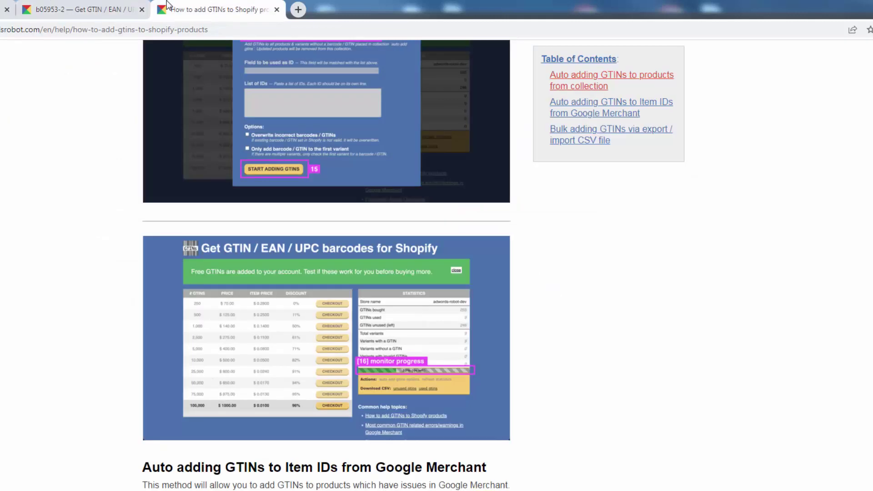
pyautogui.scroll(-5, 92, 386)
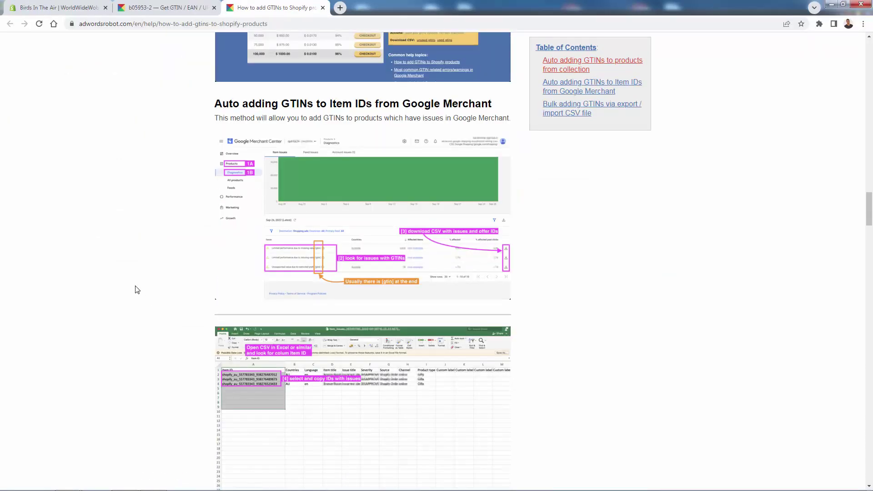
pyautogui.press('Home')
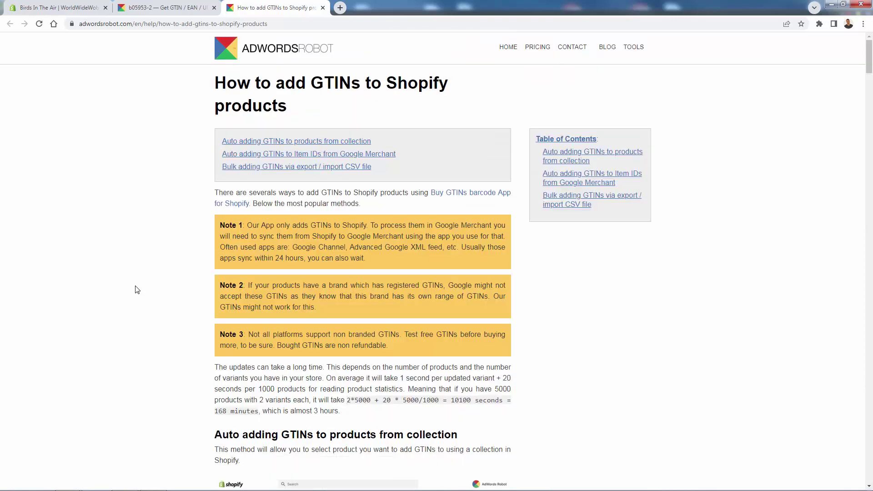
pyautogui.tripleClick(289, 245)
pyautogui.click(283, 258)
pyautogui.moveTo(292, 246); pyautogui.dragTo(346, 247)
pyautogui.click(350, 249)
# Scroll down to the article's Google Merchant method section
pyautogui.scroll(-20, 159, 329)
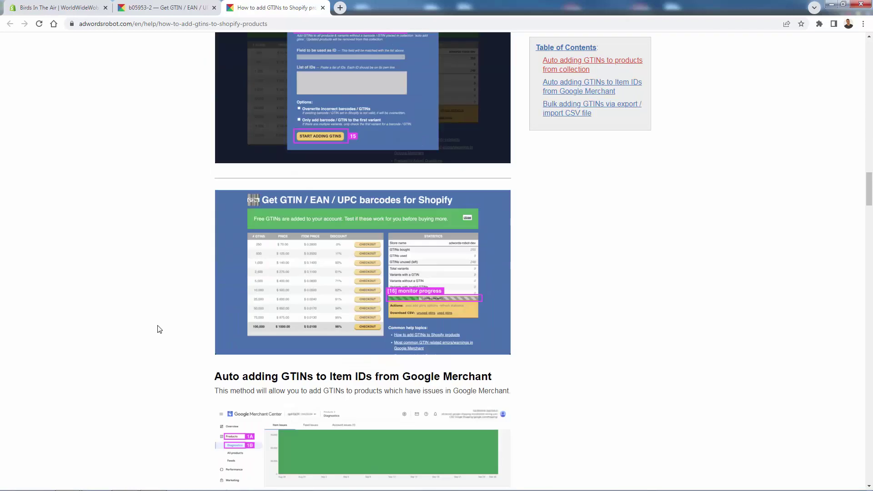
pyautogui.scroll(-4, 159, 330)
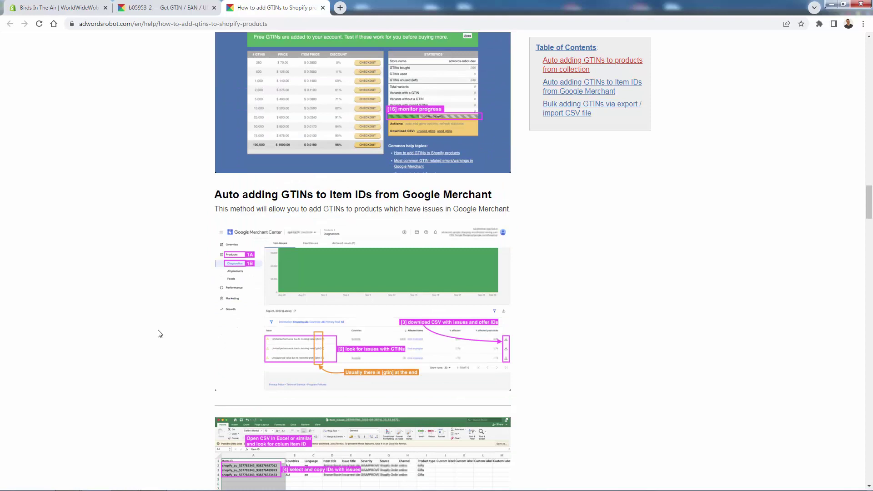
pyautogui.scroll(-1, 159, 329)
pyautogui.scroll(-3, 178, 316)
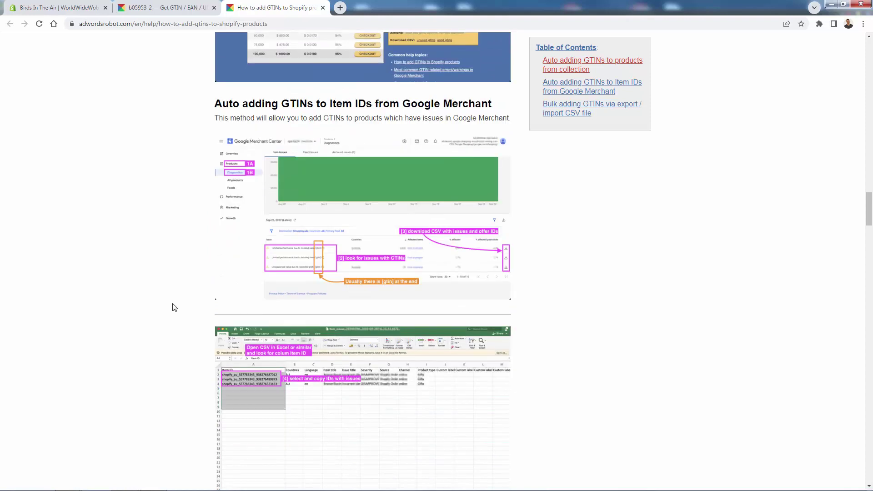
pyautogui.scroll(4, 172, 306)
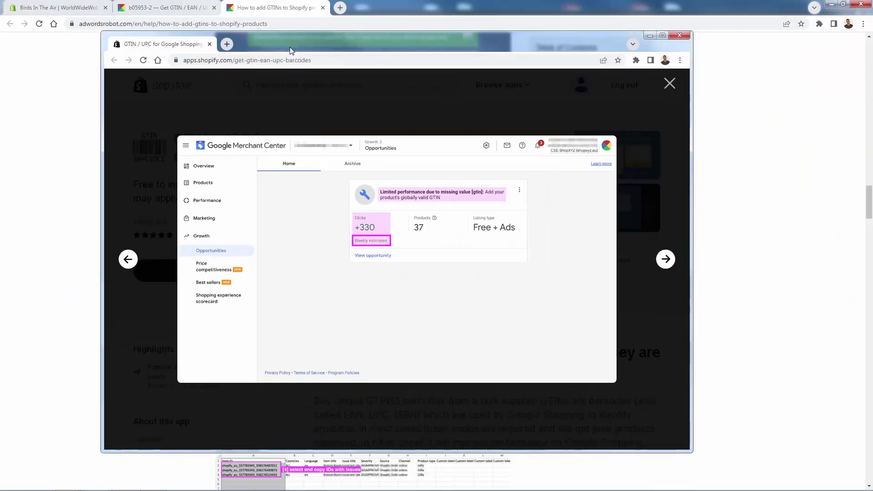
# View the listing's +330 weekly clicks Merchant screenshot full-screen, then highlight the Google Merchant intro
pyautogui.doubleClick(290, 48)
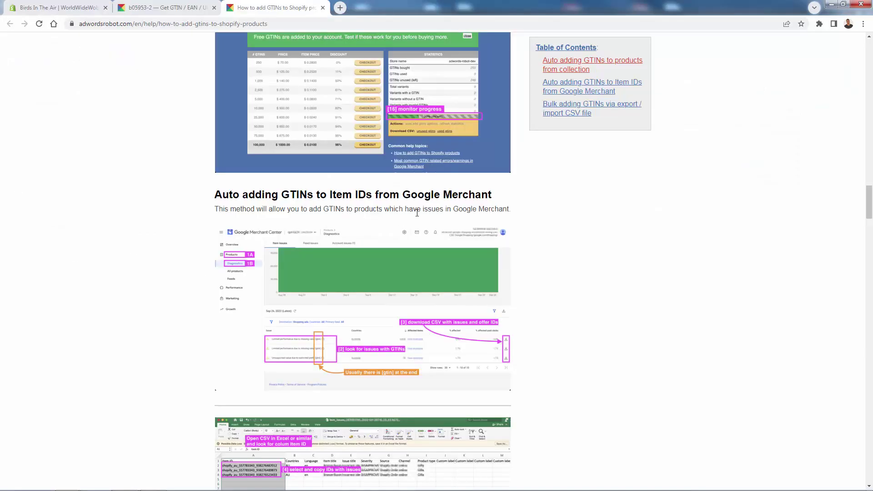
pyautogui.tripleClick(417, 212)
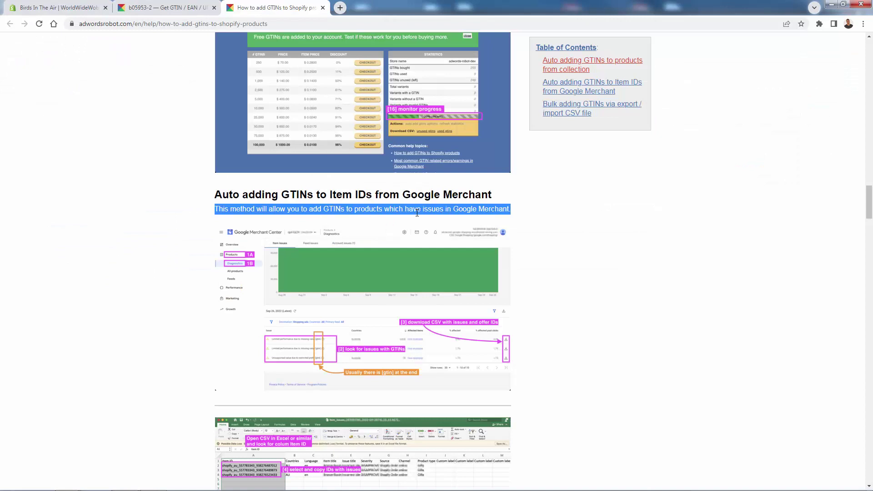
# Jump to the 'Bulk adding GTINs via export / import CSV file' section, then return to the GTIN app
pyautogui.click(417, 212)
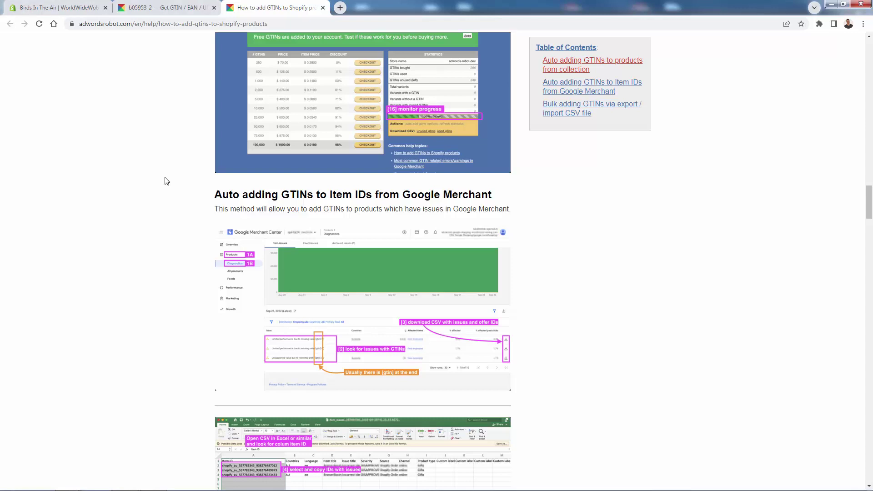
pyautogui.scroll(-1, 171, 215)
pyautogui.click(556, 120)
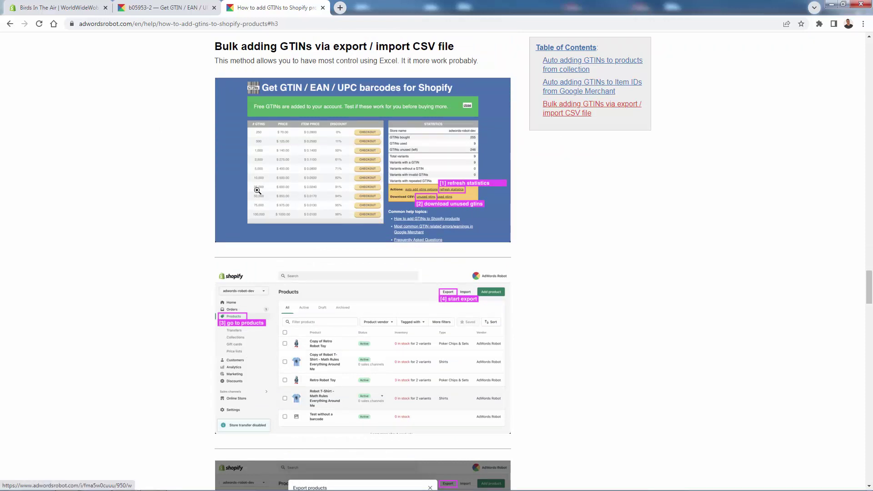
pyautogui.click(163, 7)
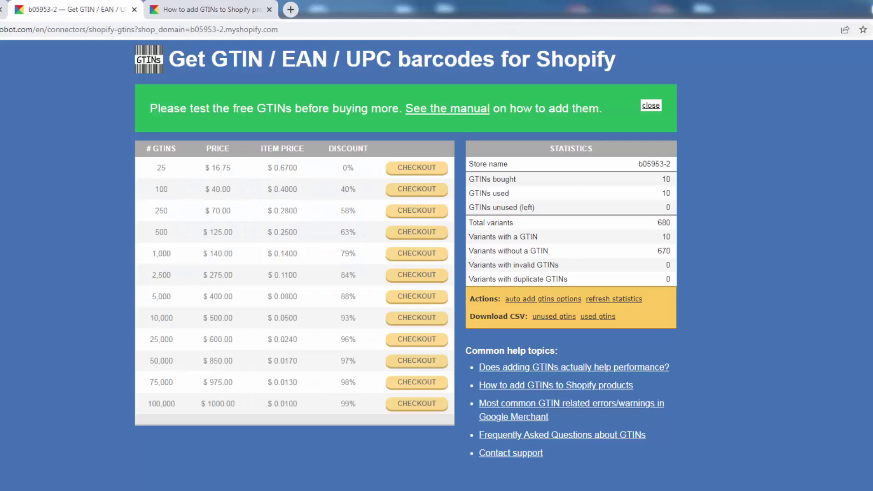